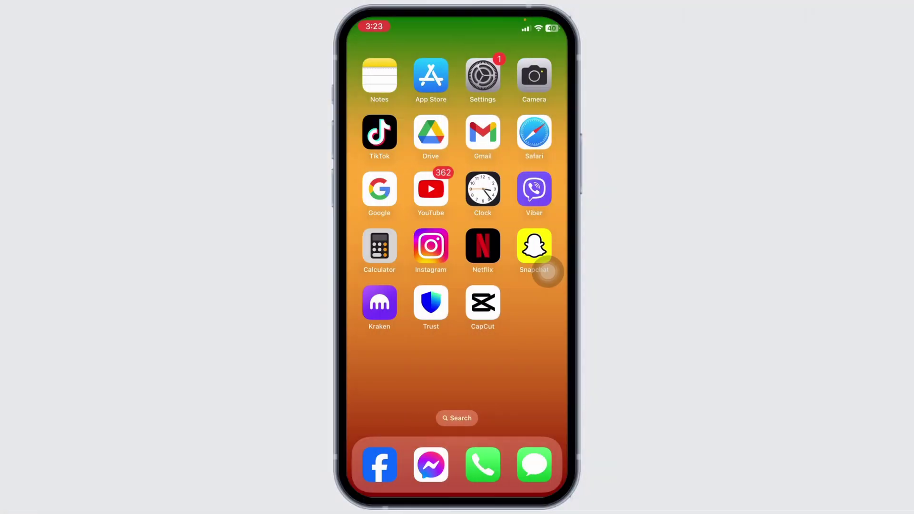
Launch Trust Wallet from the iPhone home screen to its $0.00 Home screen
click(430, 302)
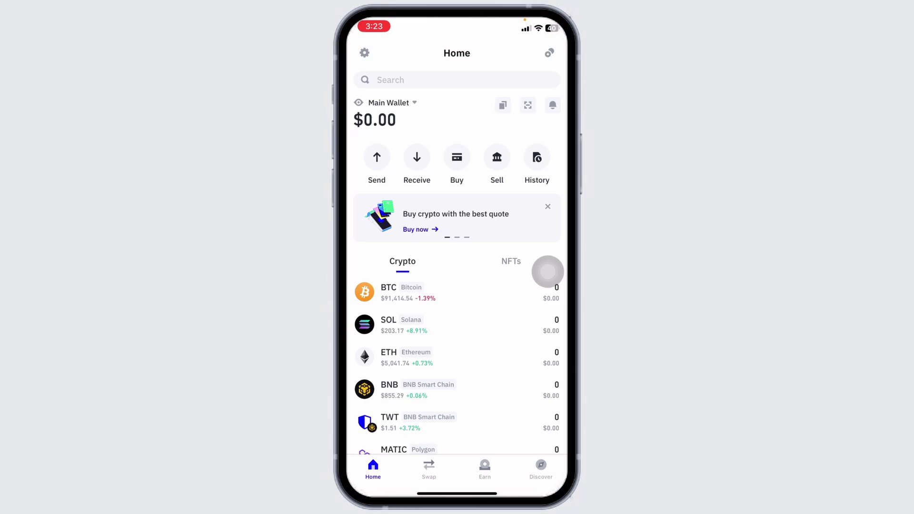
scroll(547, 271, down, 3)
scroll(547, 271, up, 3)
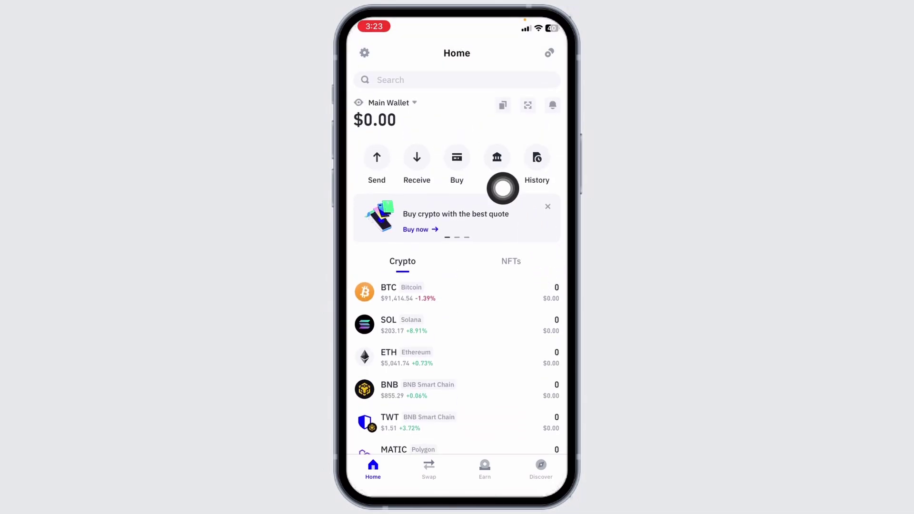
Go through Settings and Wallets to open Main Wallet's details page
click(365, 53)
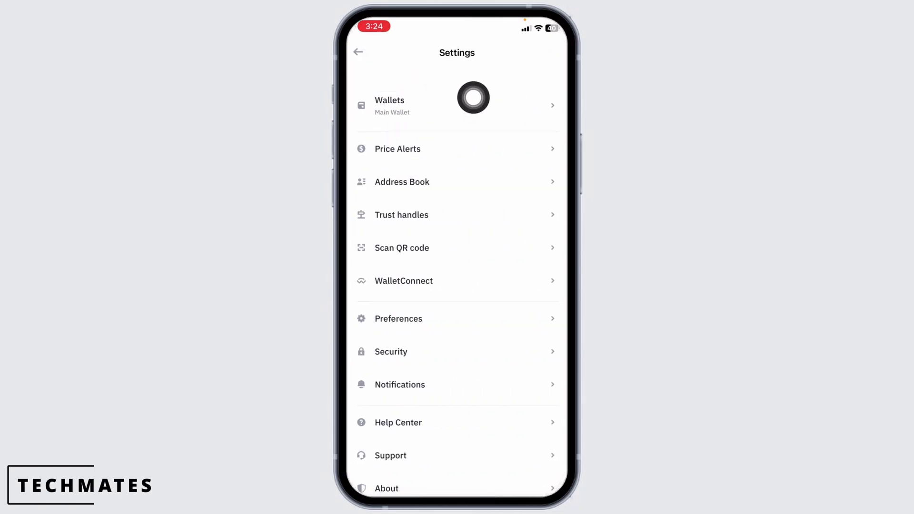
click(547, 137)
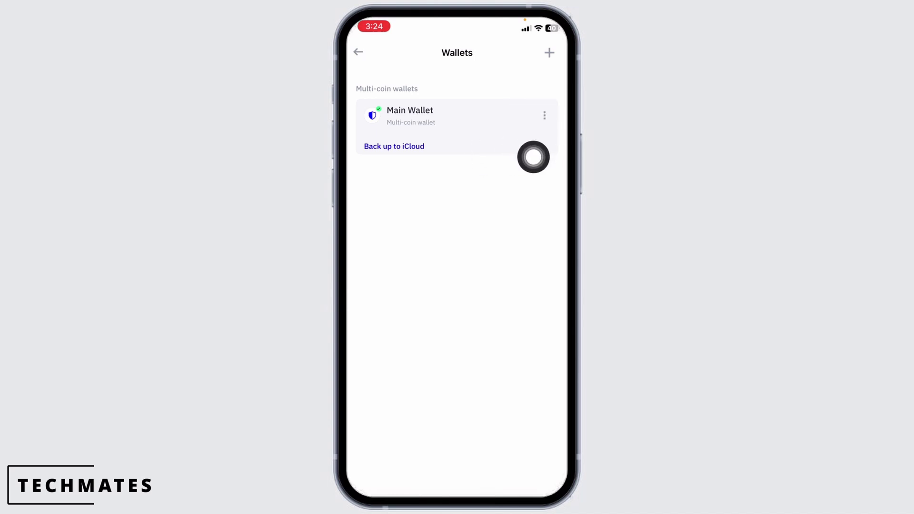
click(548, 156)
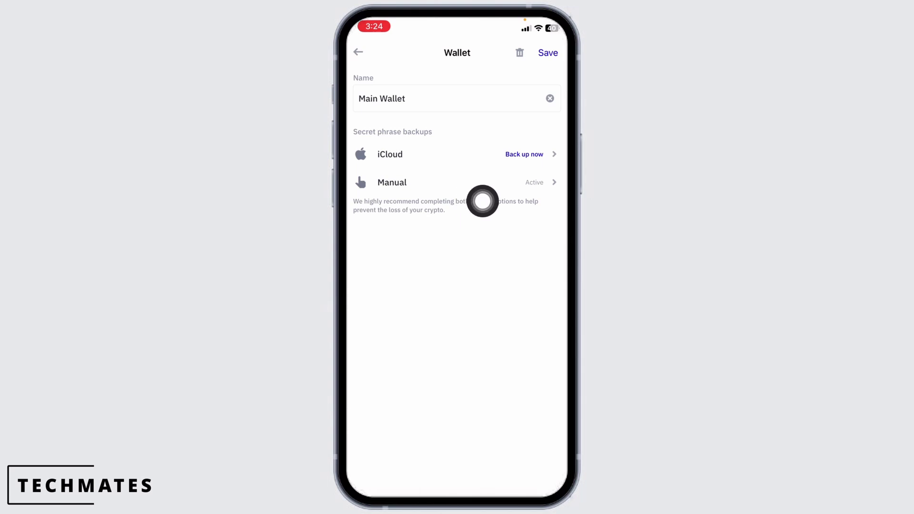
Start the Manual backup and accept the secret phrase warnings to reach the phrase
click(481, 183)
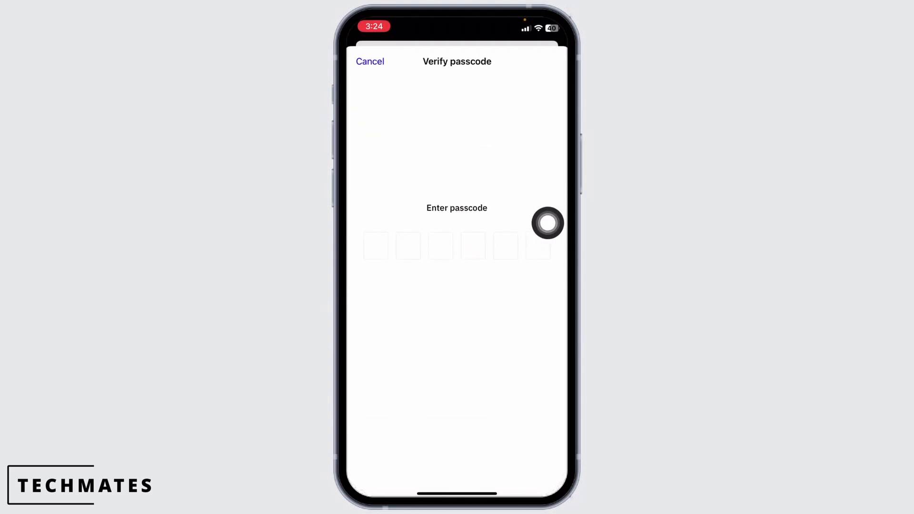
text(123)
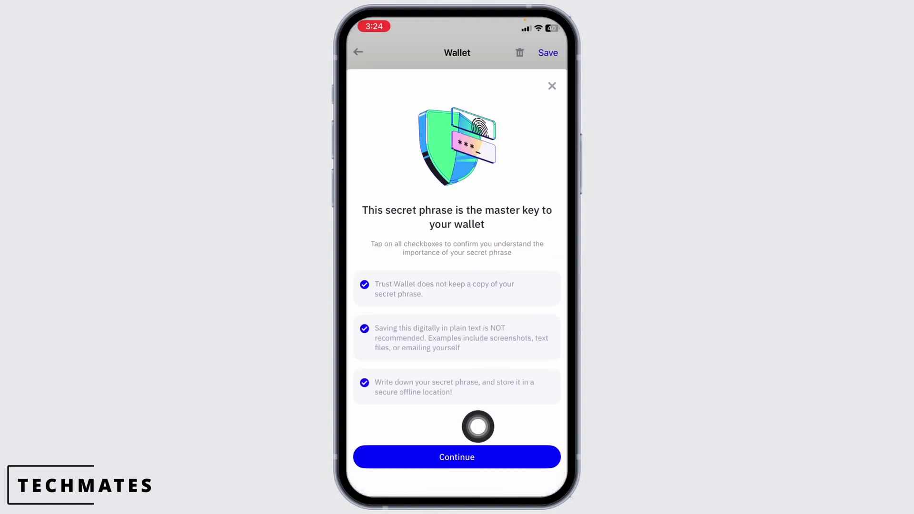
click(458, 458)
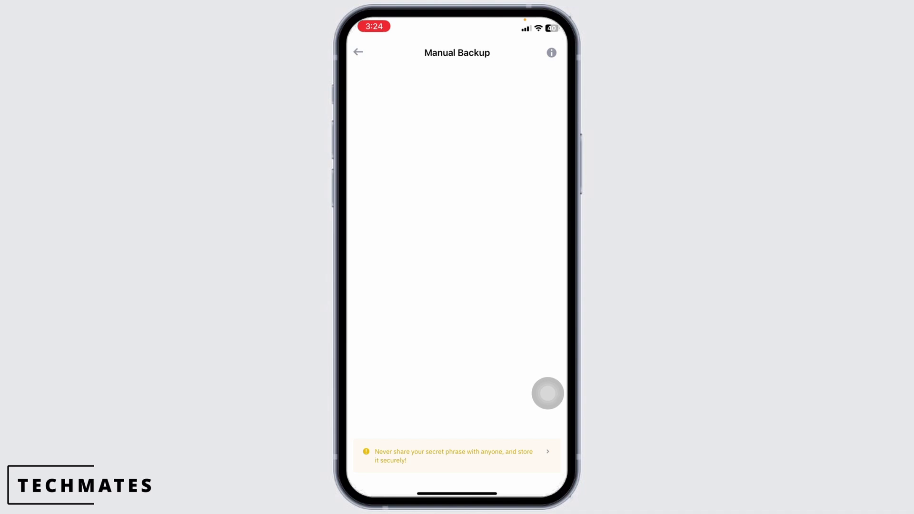
Leave Trust Wallet and rerun the recent 'mnemonic code converter' search in the Google app
drag(458, 492, 457, 322)
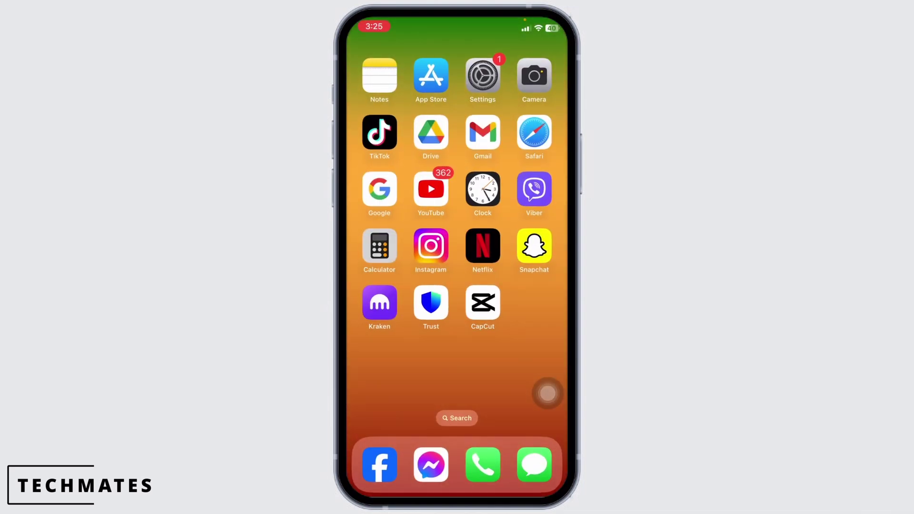
click(378, 190)
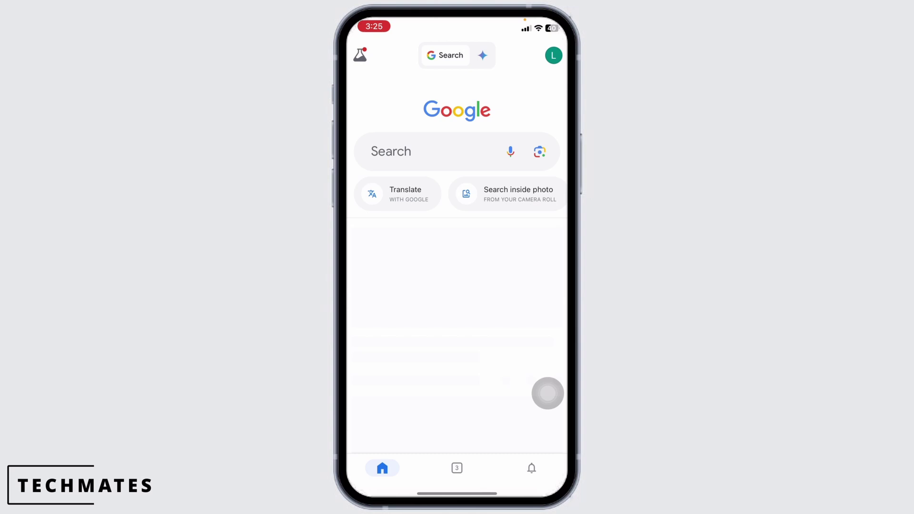
click(443, 151)
click(430, 112)
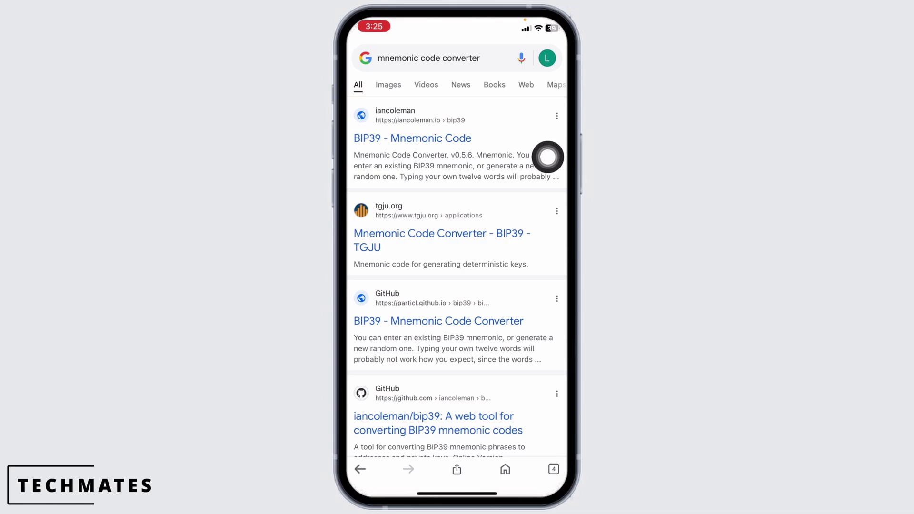
Open the iancoleman BIP39 converter, choose 12 words, and keep BTC - Bitcoin as coin
click(548, 157)
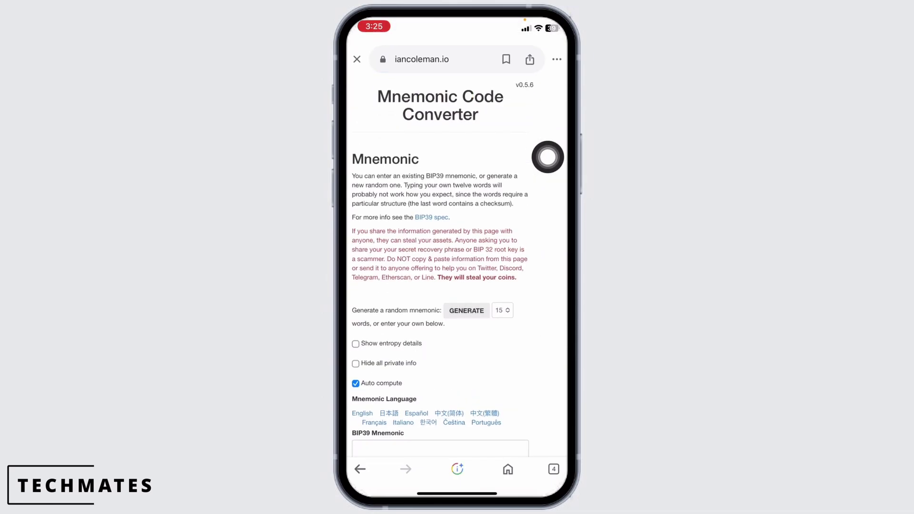
scroll(441, 286, down, 5)
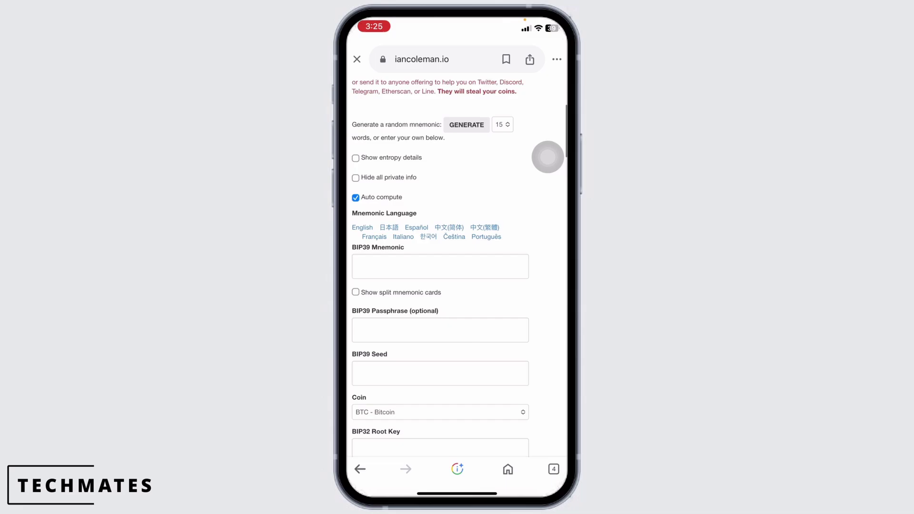
scroll(548, 157, up, 1)
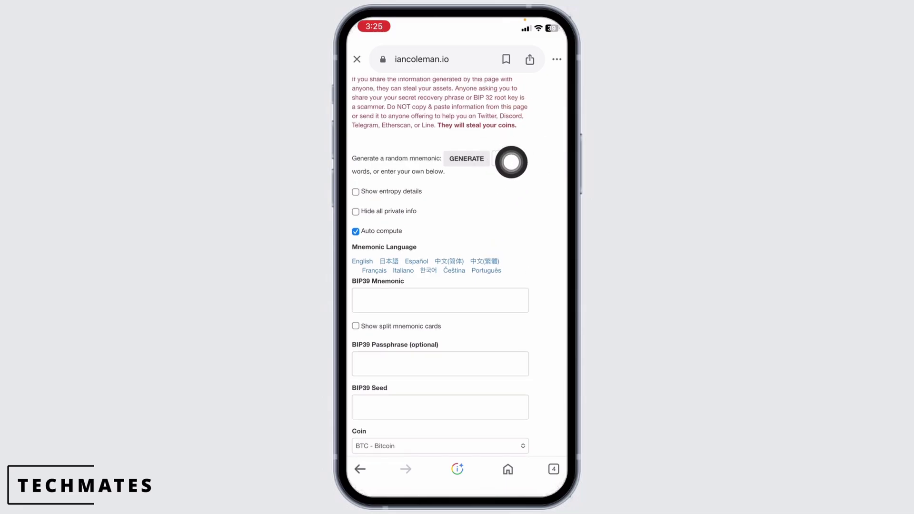
click(506, 160)
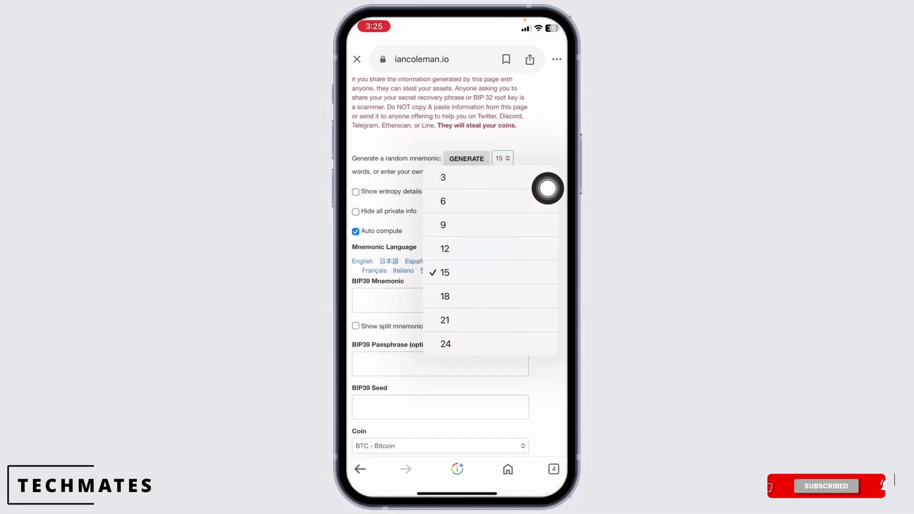
scroll(457, 286, down, 1)
scroll(458, 286, down, 10)
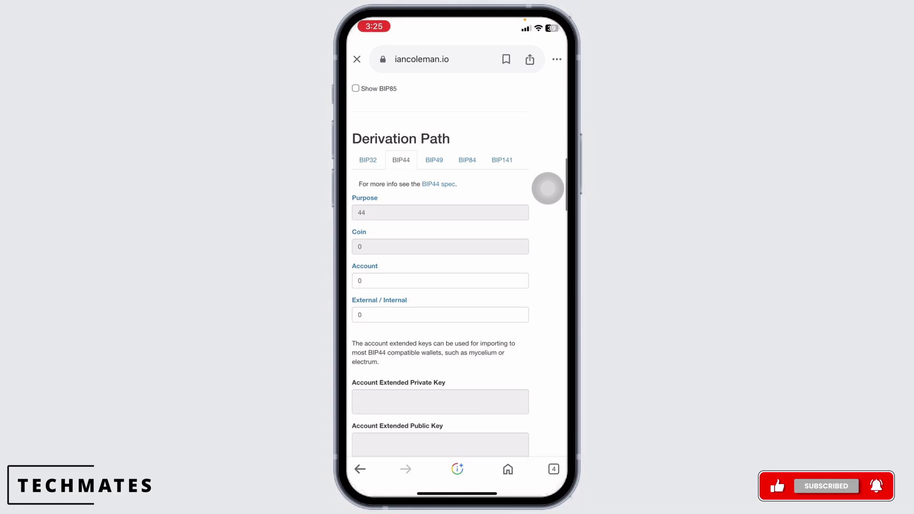
scroll(548, 188, up, 10)
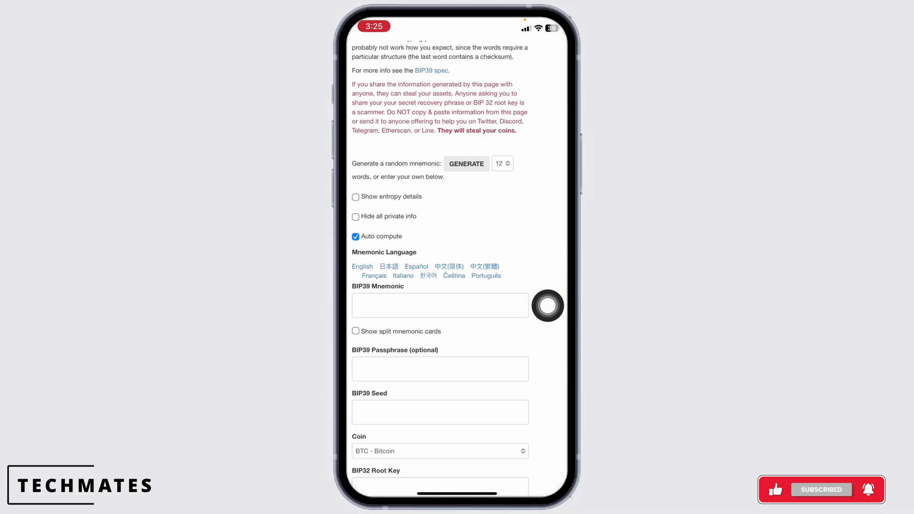
scroll(548, 306, down, 3)
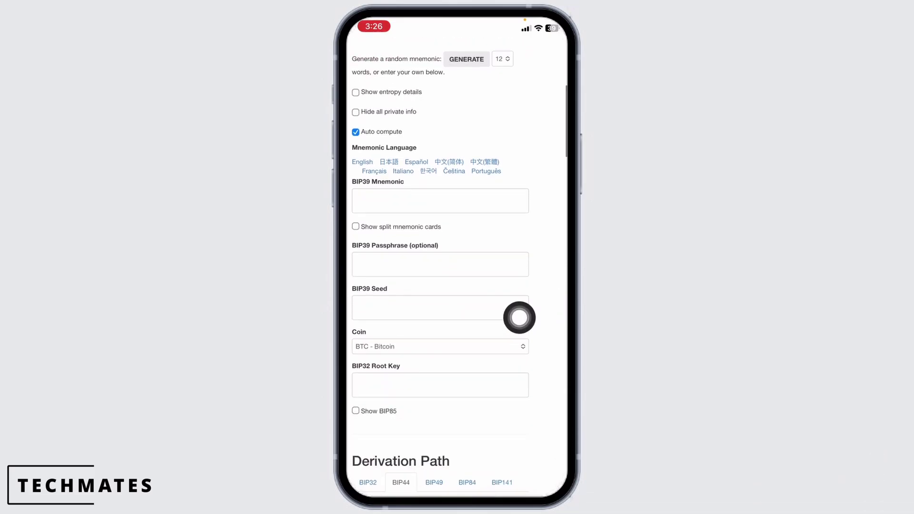
click(441, 346)
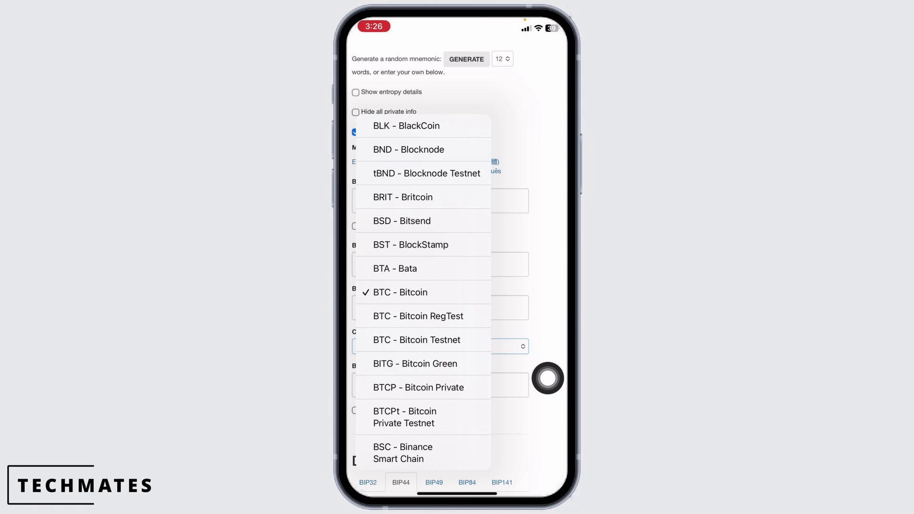
click(408, 290)
scroll(440, 286, down, 3)
scroll(547, 378, down, 2)
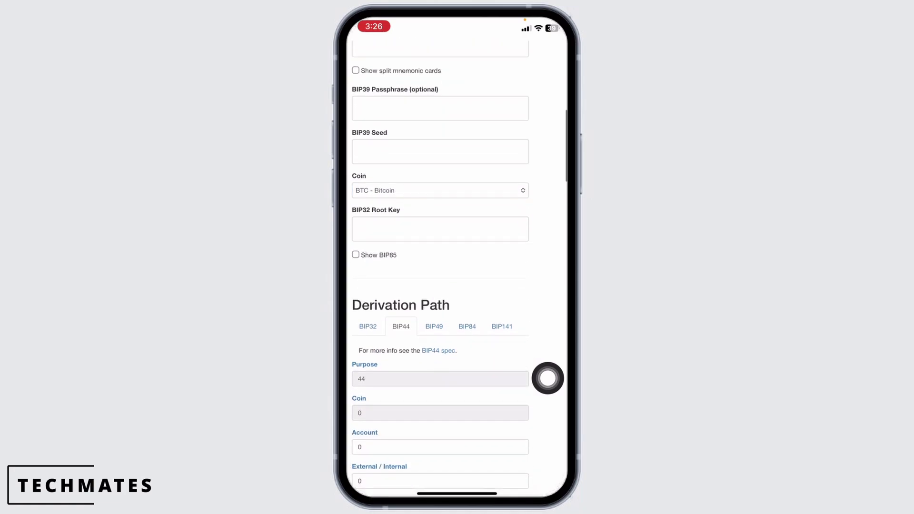
scroll(547, 377, down, 2)
scroll(548, 377, down, 1)
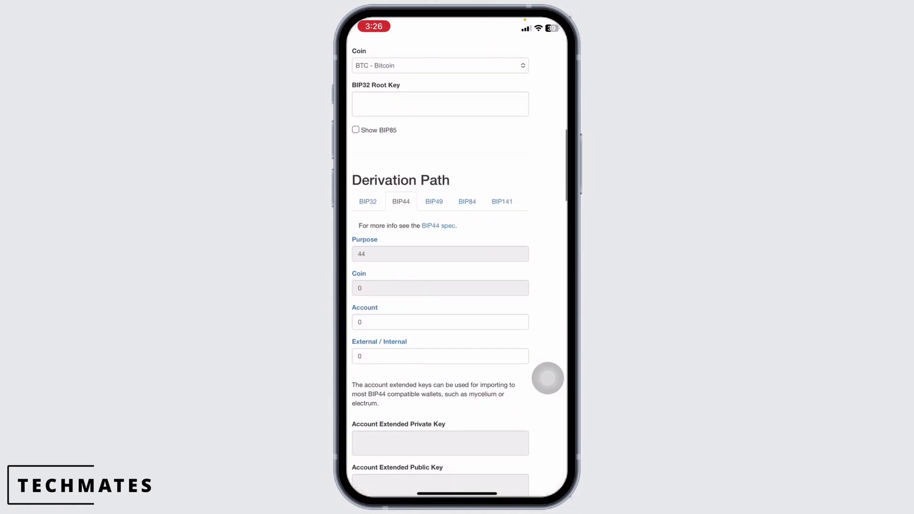
scroll(548, 377, down, 1)
scroll(548, 378, down, 1)
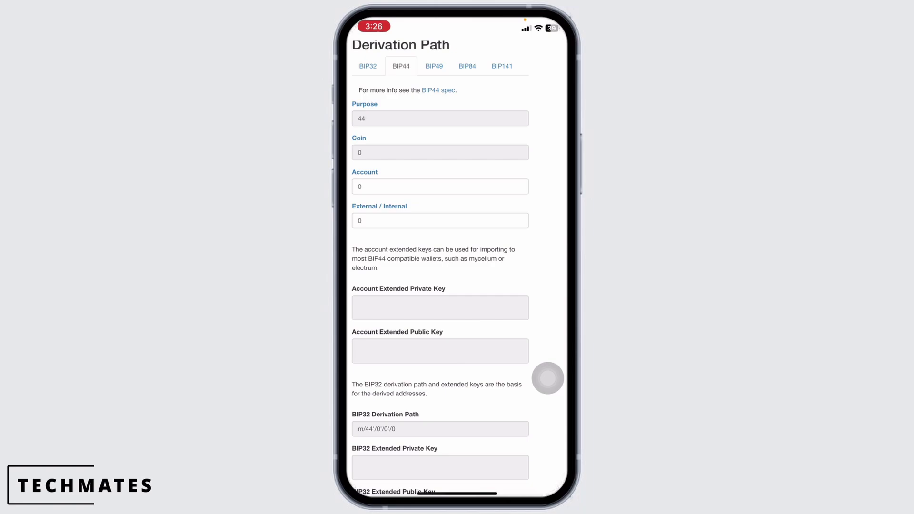
scroll(547, 378, up, 1)
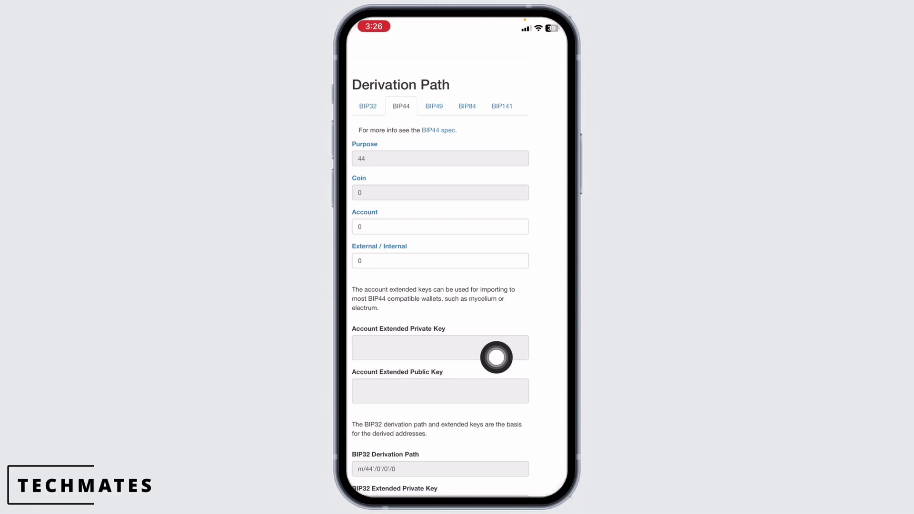
scroll(547, 391, up, 1)
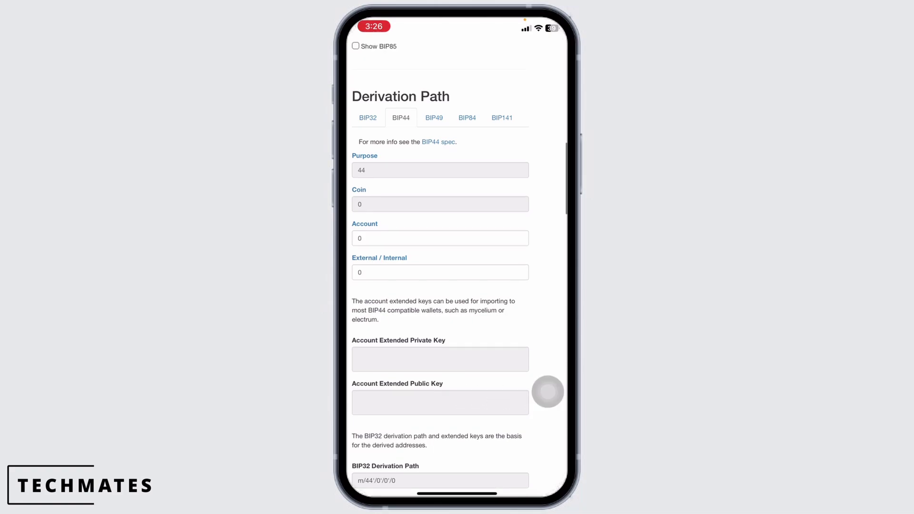